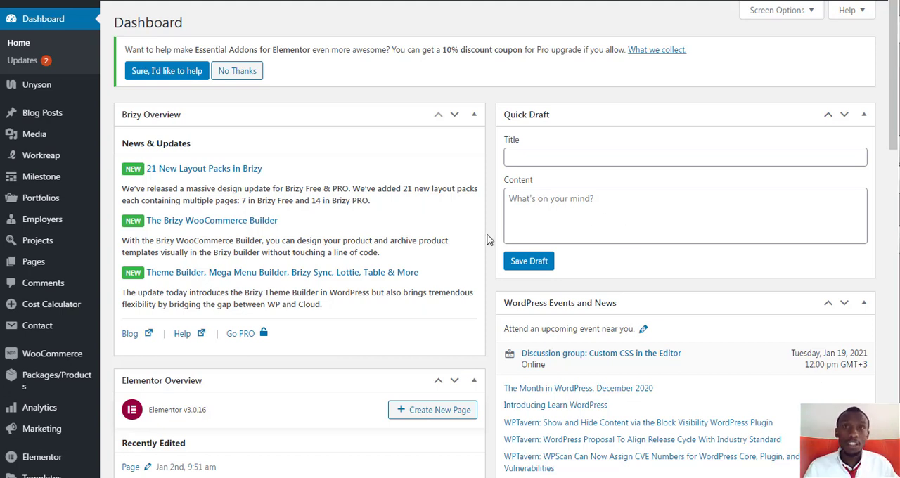
Open the page for adding new plugins from the WordPress dashboard
{"action": "scroll", "coordinate": [489, 240], "scroll_direction": "down", "scroll_amount": 6}
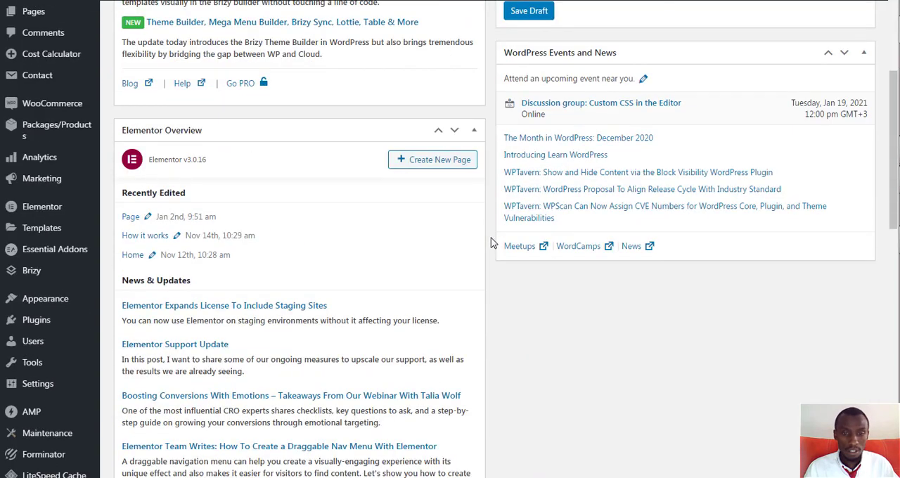
{"action": "scroll", "coordinate": [490, 247], "scroll_direction": "down", "scroll_amount": 3}
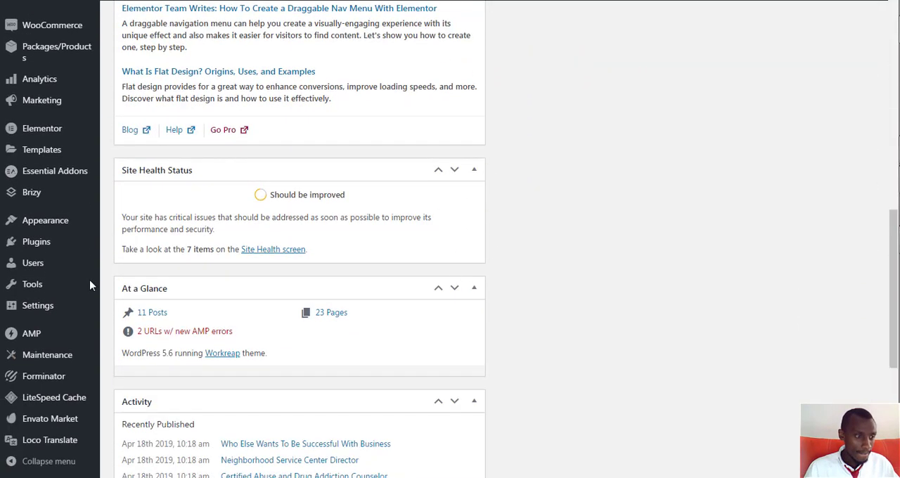
{"action": "mouse_move", "coordinate": [50, 107]}
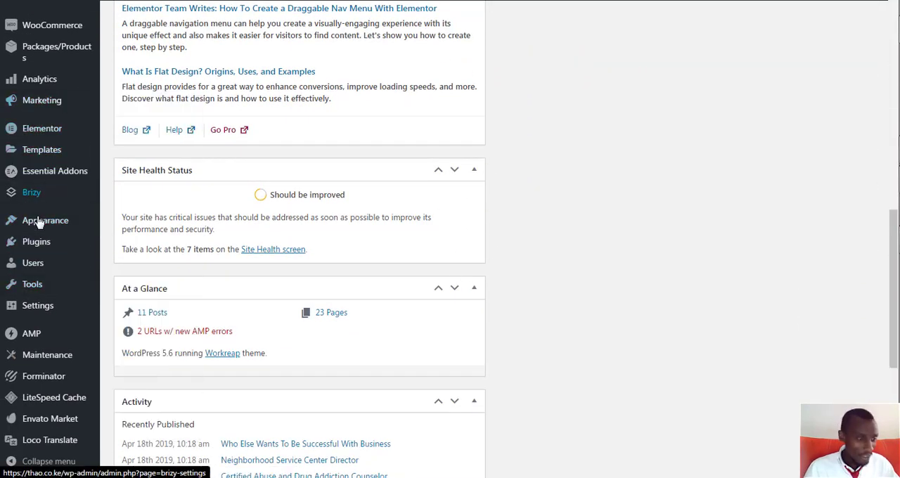
{"action": "scroll", "coordinate": [21, 239], "scroll_direction": "down", "scroll_amount": 2}
{"action": "mouse_move", "coordinate": [25, 244]}
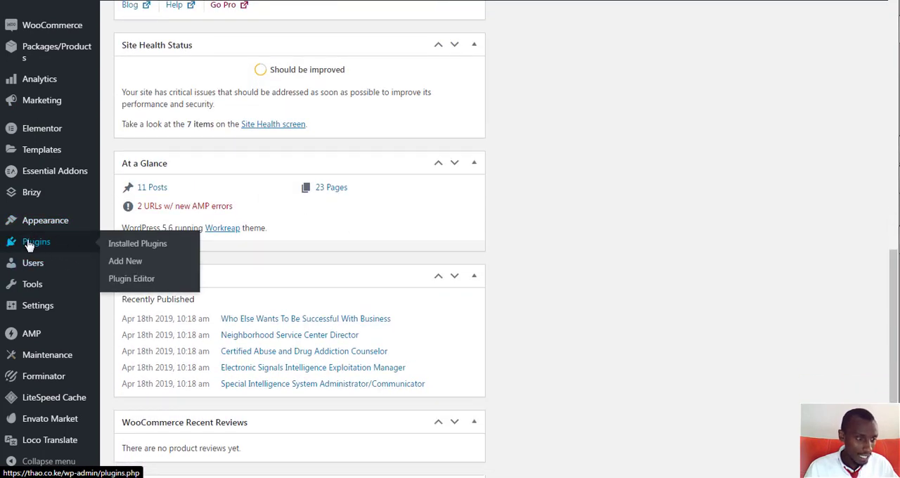
{"action": "left_click", "coordinate": [124, 264]}
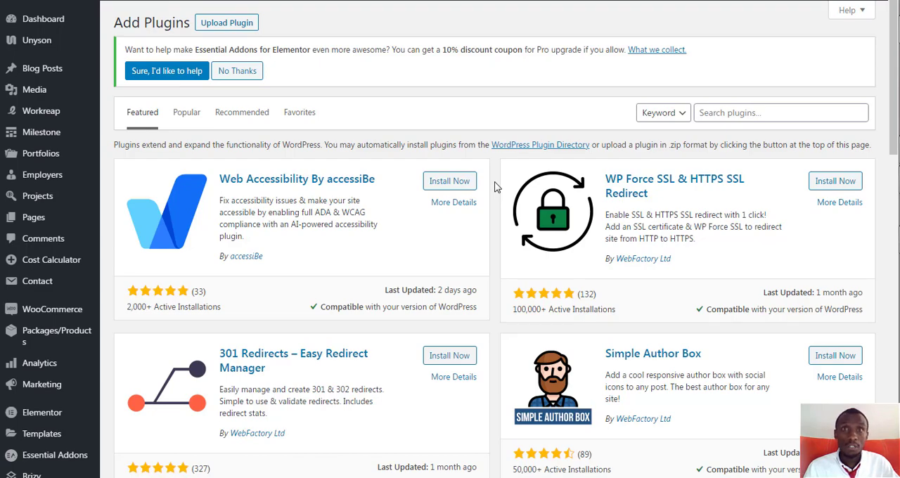
Find the WPvivid Backup Plugin by searching the plugin directory for "wpvivid", and install and activate it
{"action": "scroll", "coordinate": [513, 197], "scroll_direction": "down", "scroll_amount": 15}
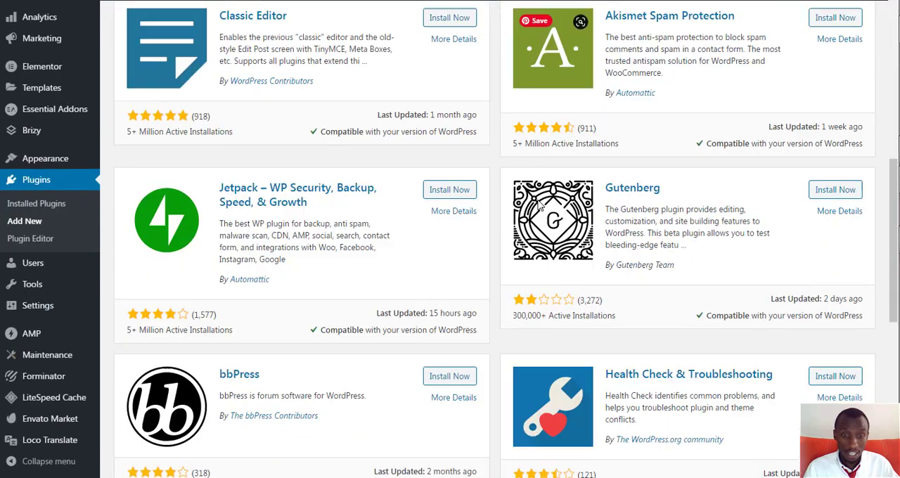
{"action": "scroll", "coordinate": [534, 203], "scroll_direction": "up", "scroll_amount": 10}
{"action": "scroll", "coordinate": [535, 203], "scroll_direction": "up", "scroll_amount": 10}
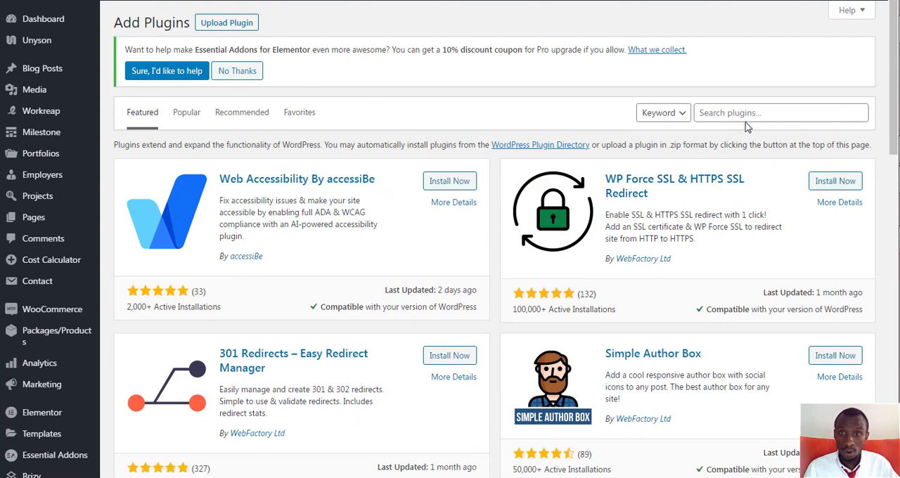
{"action": "left_click", "coordinate": [738, 113]}
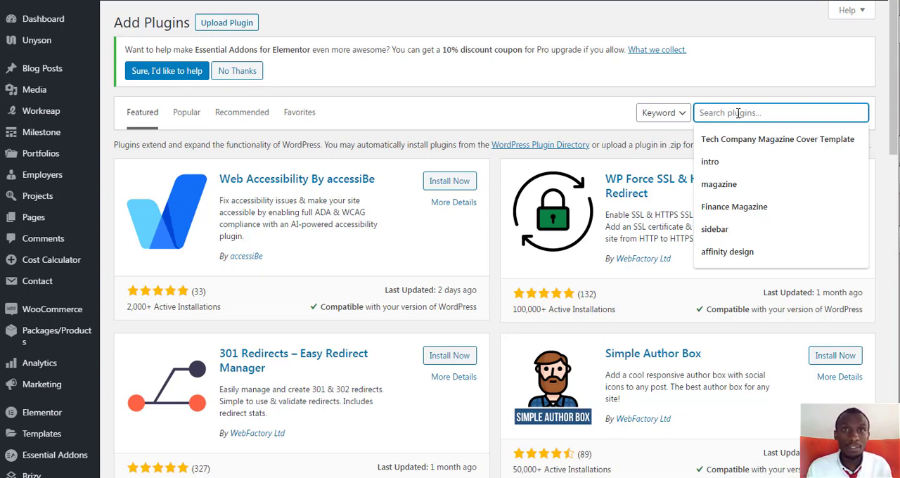
{"action": "type", "text": "wpvivid"}
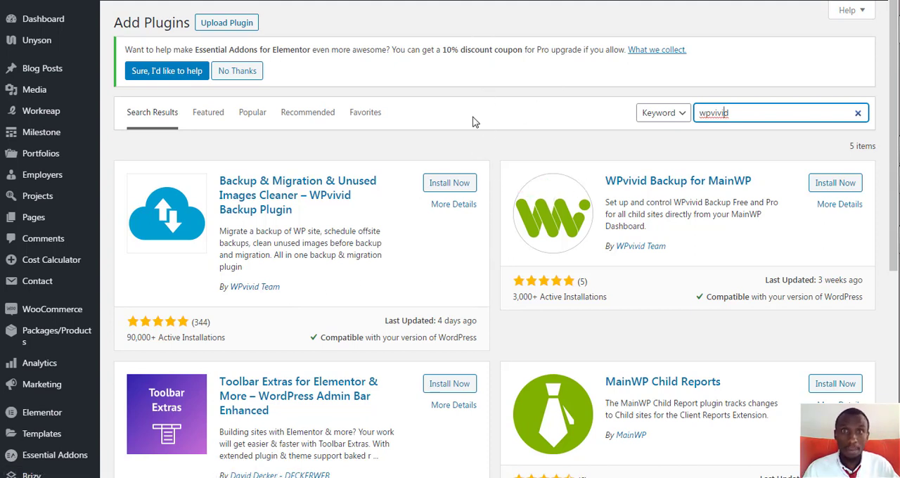
{"action": "left_click", "coordinate": [454, 186]}
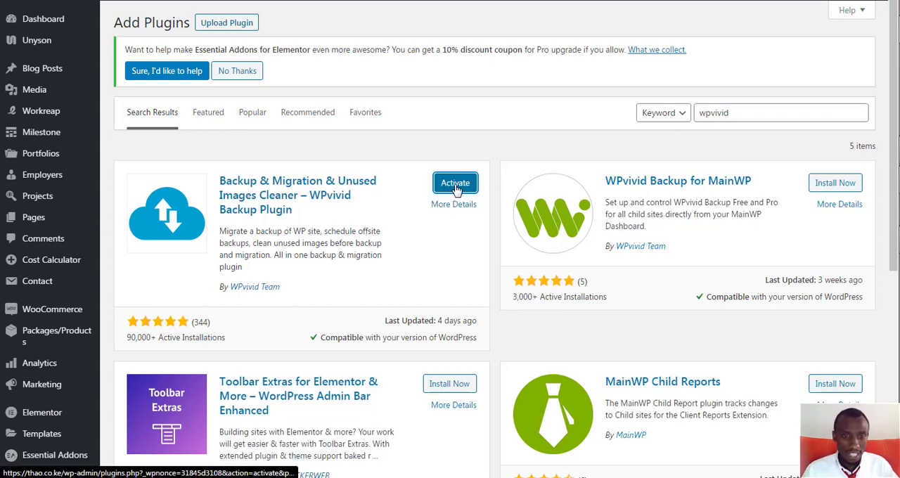
{"action": "left_click", "coordinate": [454, 185]}
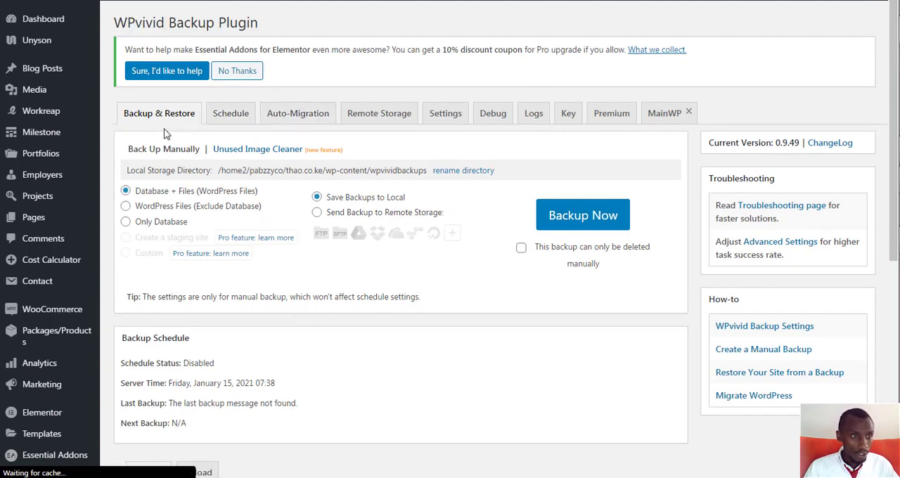
Review the manual backup options and the schedule settings of the WPvivid Backup plugin
{"action": "left_click", "coordinate": [192, 118]}
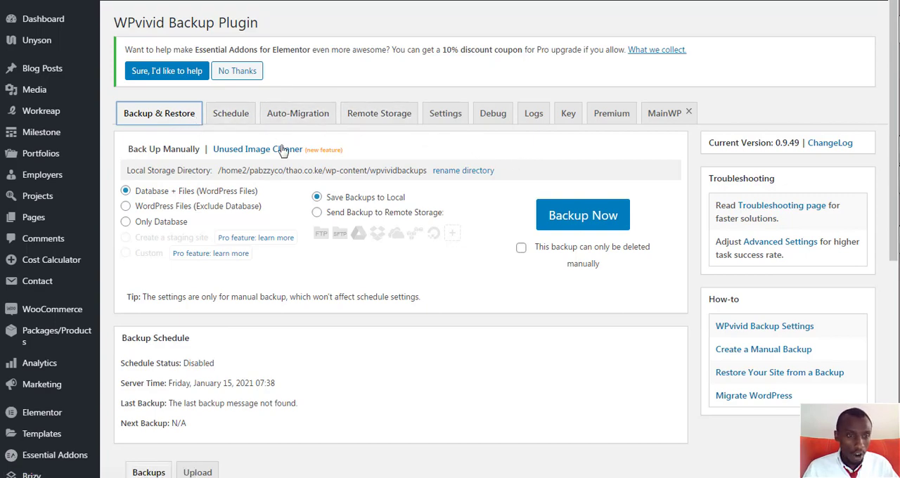
{"action": "scroll", "coordinate": [276, 172], "scroll_direction": "down", "scroll_amount": 3}
{"action": "scroll", "coordinate": [282, 174], "scroll_direction": "up", "scroll_amount": 3}
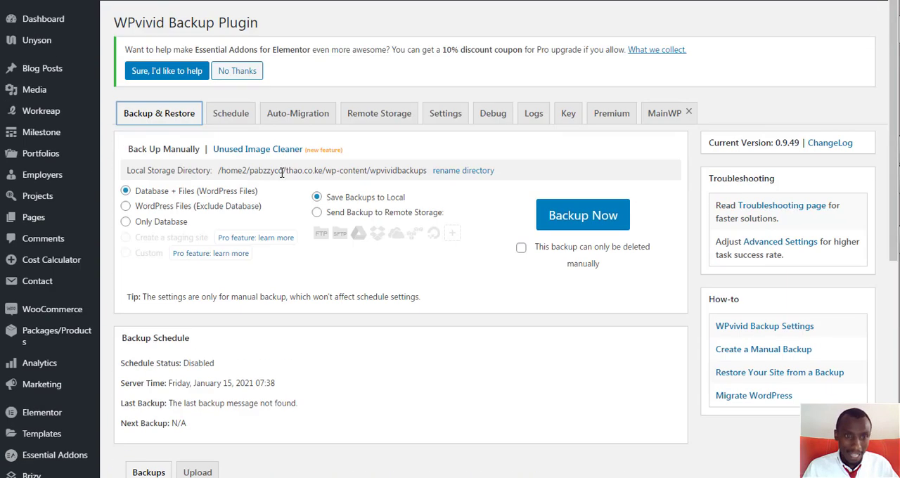
{"action": "left_click", "coordinate": [228, 118]}
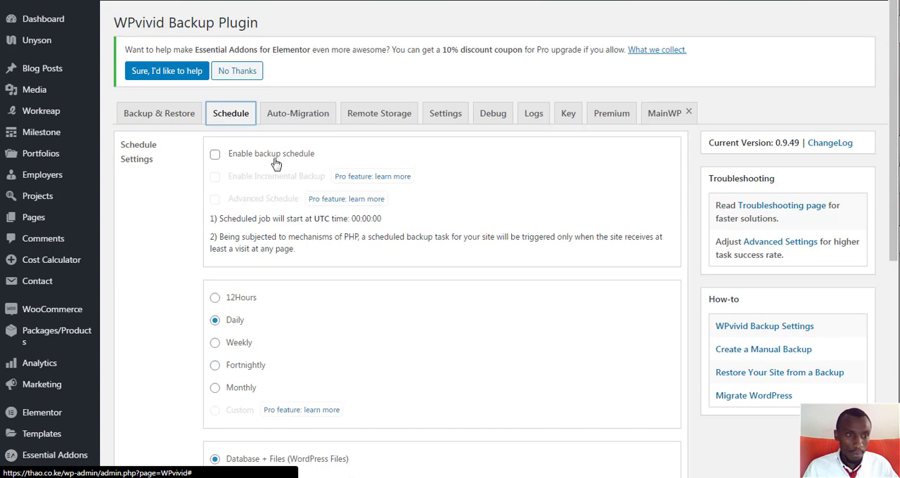
{"action": "scroll", "coordinate": [274, 231], "scroll_direction": "down", "scroll_amount": 3}
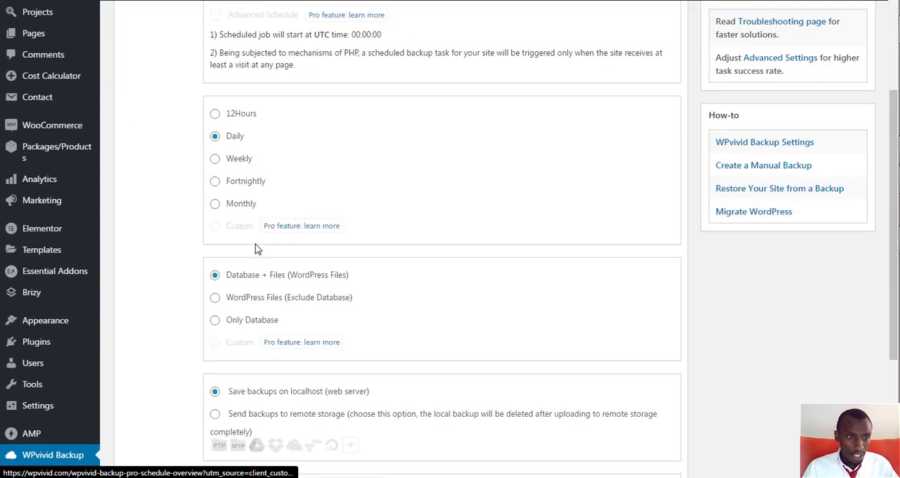
{"action": "scroll", "coordinate": [258, 246], "scroll_direction": "up", "scroll_amount": 3}
Run a manual backup of Database + Files (WordPress Files), saved to local storage, and check the backups list
{"action": "left_click", "coordinate": [167, 123]}
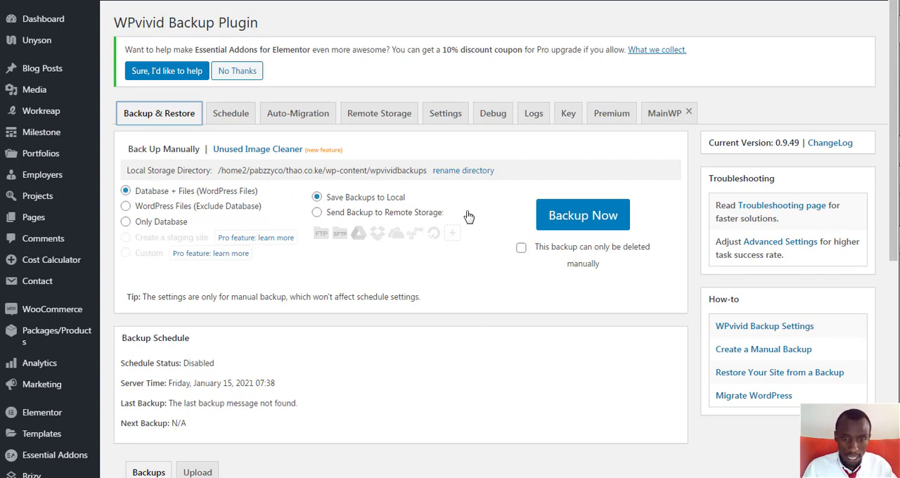
{"action": "left_click", "coordinate": [583, 218]}
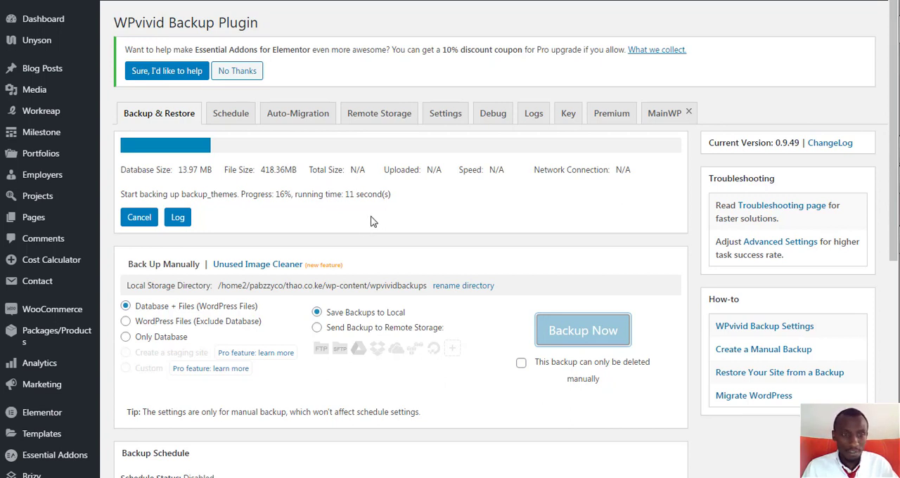
{"action": "scroll", "coordinate": [364, 222], "scroll_direction": "down", "scroll_amount": 3}
{"action": "scroll", "coordinate": [355, 220], "scroll_direction": "up", "scroll_amount": 2}
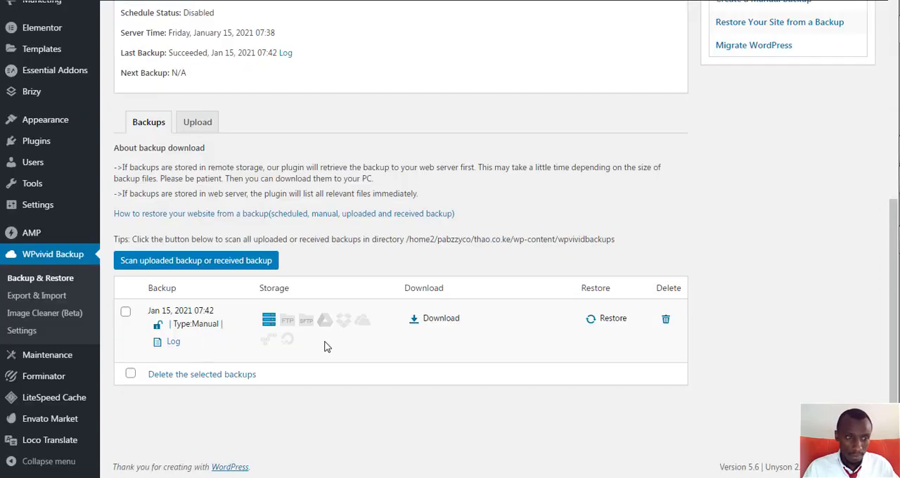
{"action": "scroll", "coordinate": [726, 212], "scroll_direction": "up", "scroll_amount": 5}
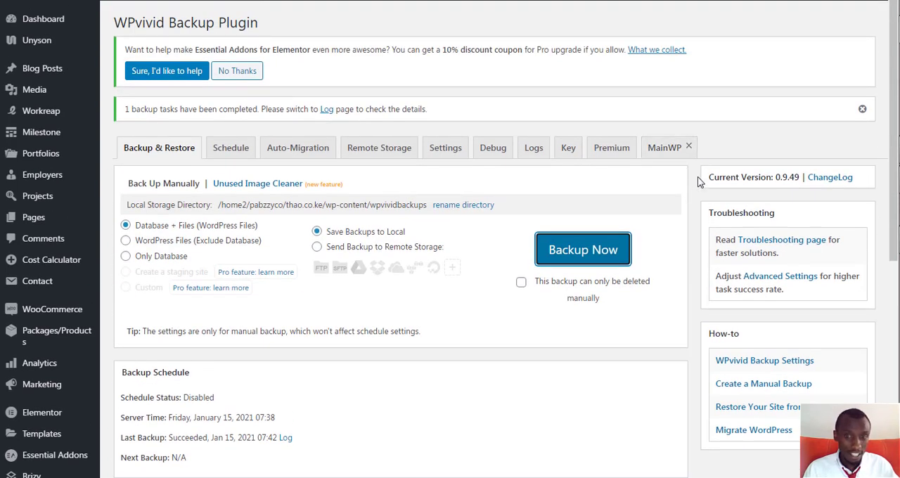
View the upload area for WPvivid backup files and return to the list of backups
{"action": "scroll", "coordinate": [699, 182], "scroll_direction": "down", "scroll_amount": 5}
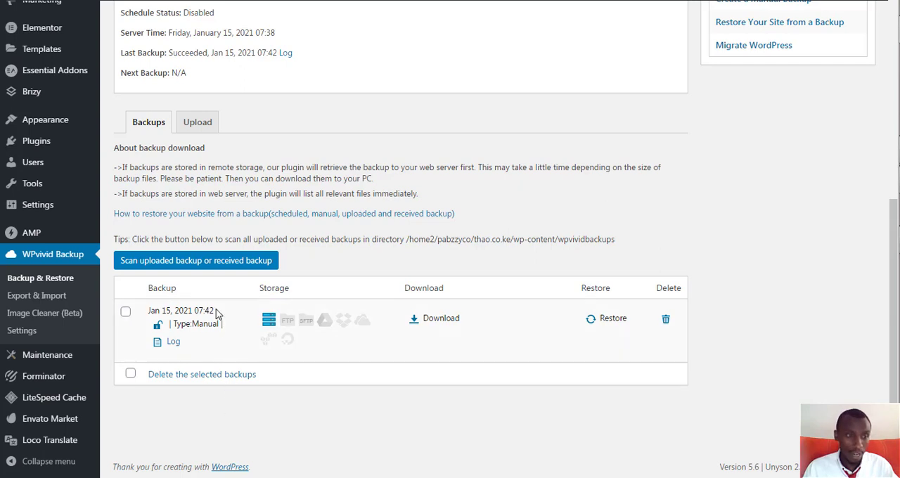
{"action": "left_click", "coordinate": [197, 129]}
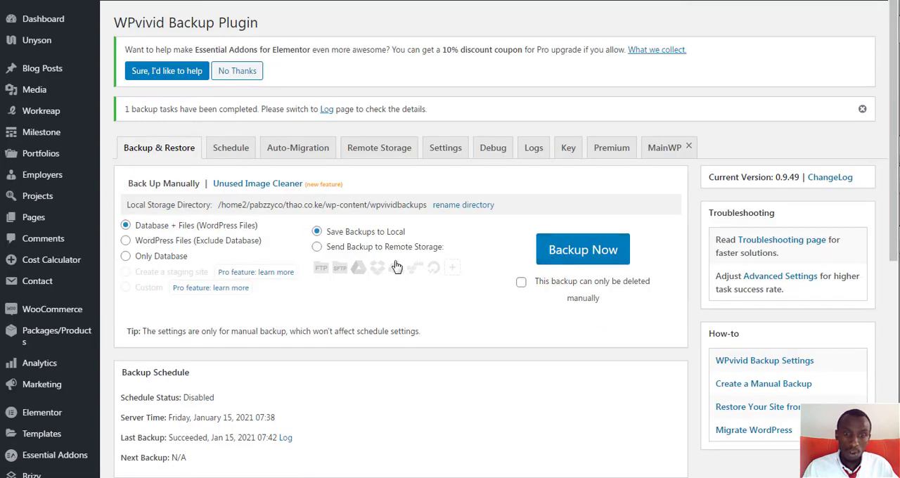
{"action": "scroll", "coordinate": [395, 265], "scroll_direction": "down", "scroll_amount": 5}
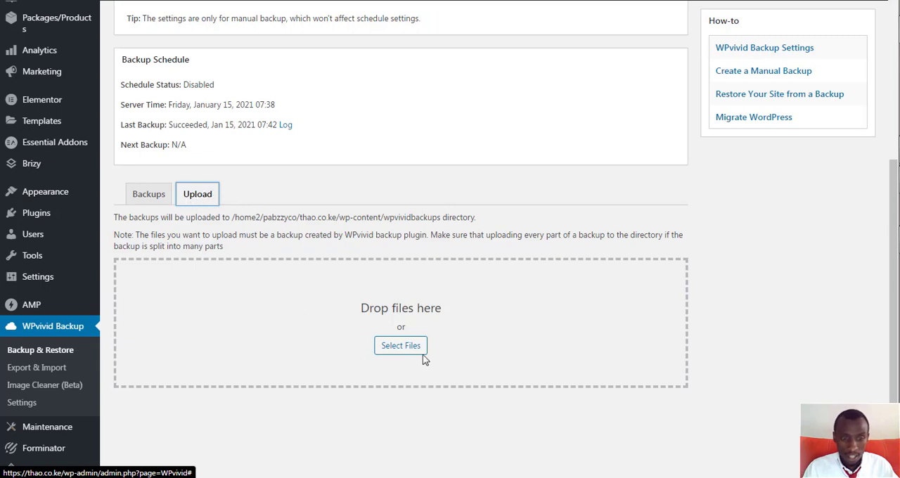
{"action": "left_click", "coordinate": [144, 196]}
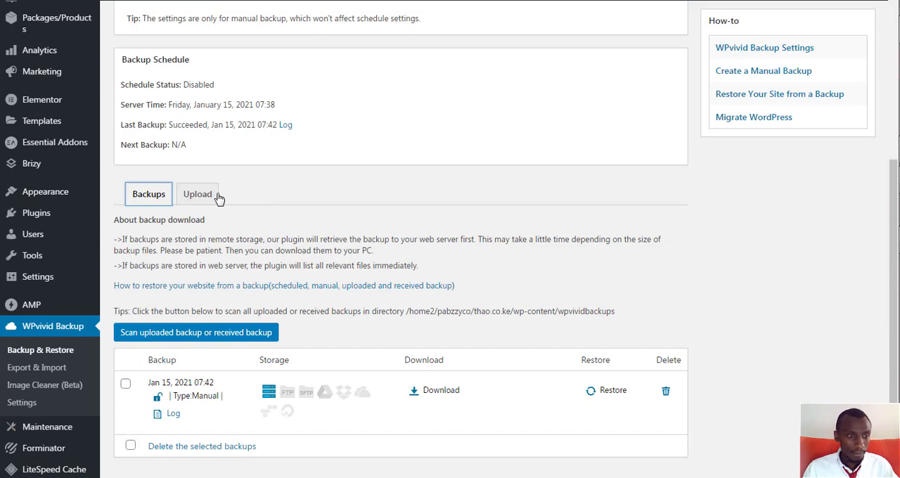
Prepare the Jan 15, 2021 07:42 manual backup for download and start downloading its part003 zip file
{"action": "scroll", "coordinate": [323, 199], "scroll_direction": "up", "scroll_amount": 5}
{"action": "scroll", "coordinate": [263, 215], "scroll_direction": "down", "scroll_amount": 4}
{"action": "scroll", "coordinate": [222, 197], "scroll_direction": "up", "scroll_amount": 3}
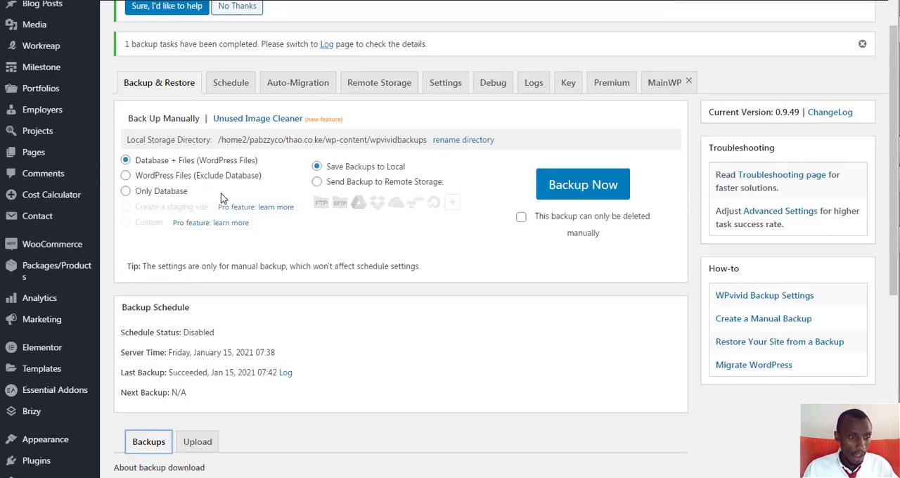
{"action": "scroll", "coordinate": [222, 197], "scroll_direction": "down", "scroll_amount": 4}
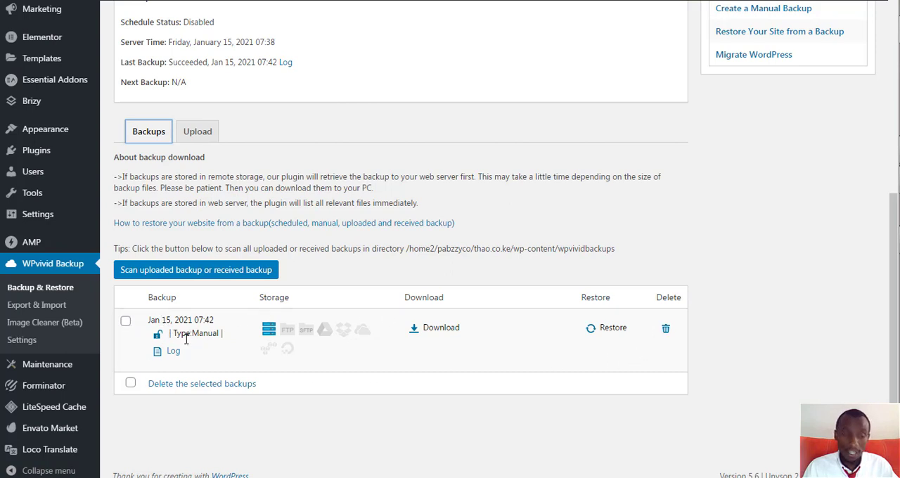
{"action": "left_click", "coordinate": [431, 334]}
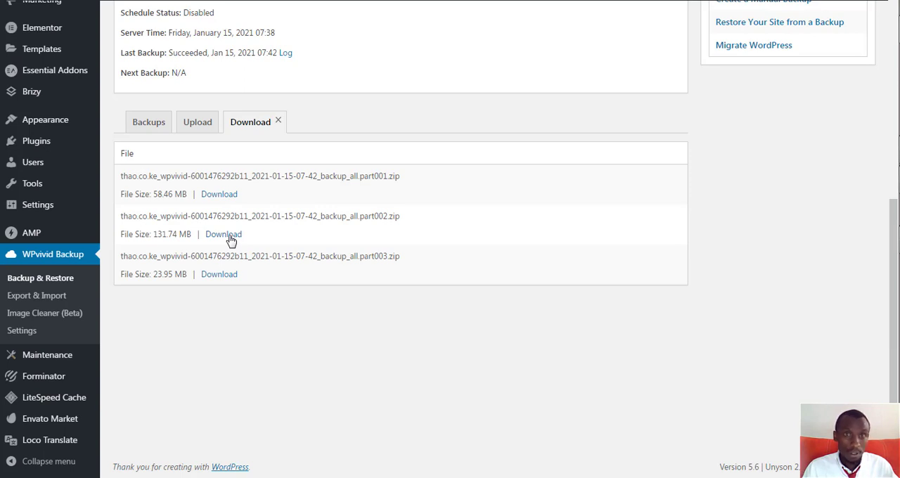
{"action": "left_click", "coordinate": [219, 279]}
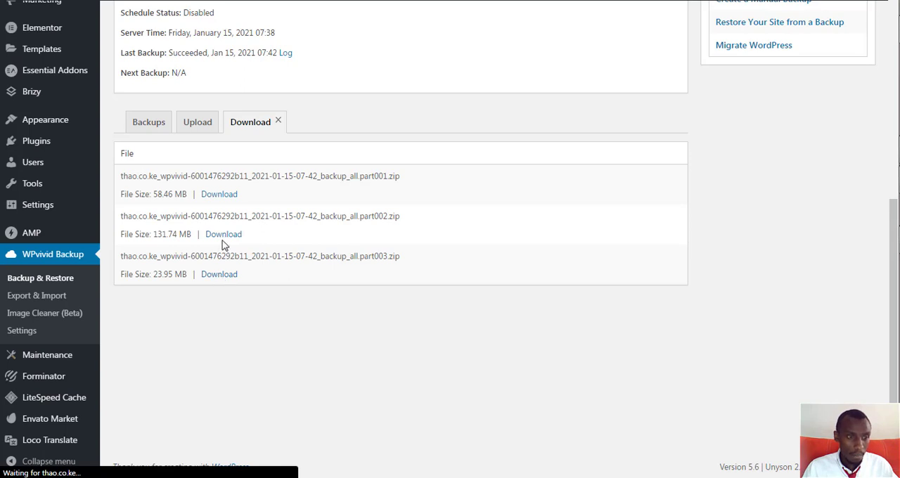